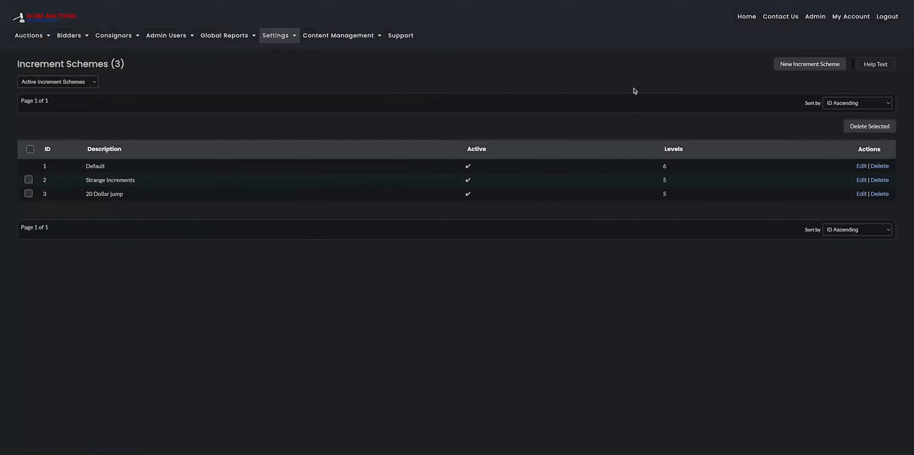
Step: Start a new increment scheme described as "New increment scheme" and keep it active
left_click(807, 65)
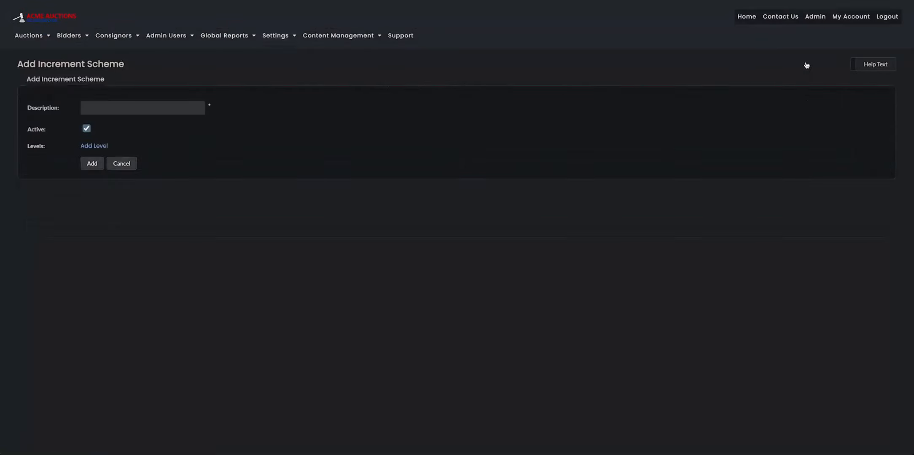
left_click(120, 108)
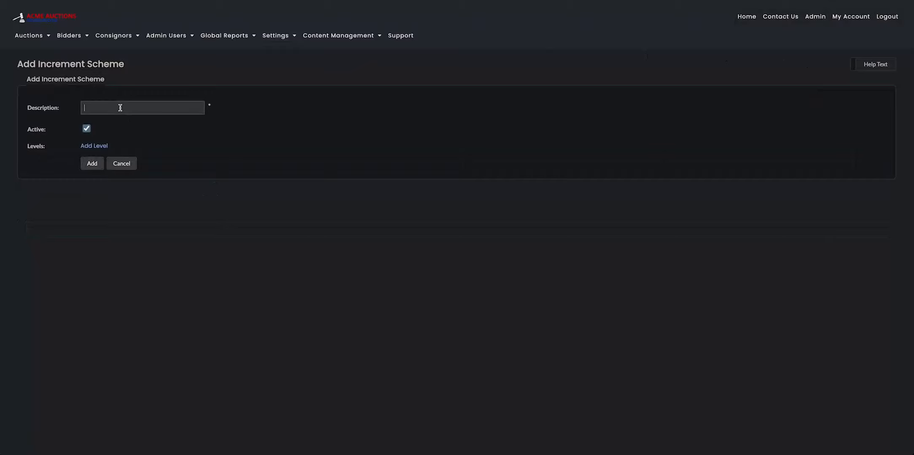
type("New increment scheme")
left_click(87, 128)
left_click(86, 129)
Step: Add the scheme's first level, from $0.00 to a high of 100 with an increment of 5
left_click(88, 149)
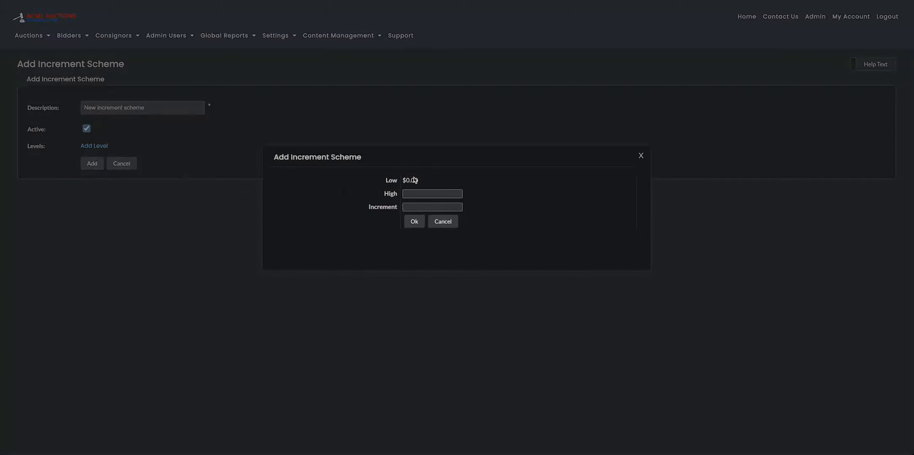
left_click(426, 192)
left_click(458, 205)
left_click(442, 197)
left_click(428, 205)
left_click_drag(428, 206, 392, 210)
key("BackSpace")
left_click(418, 193)
type("1")
type("5")
left_click(415, 222)
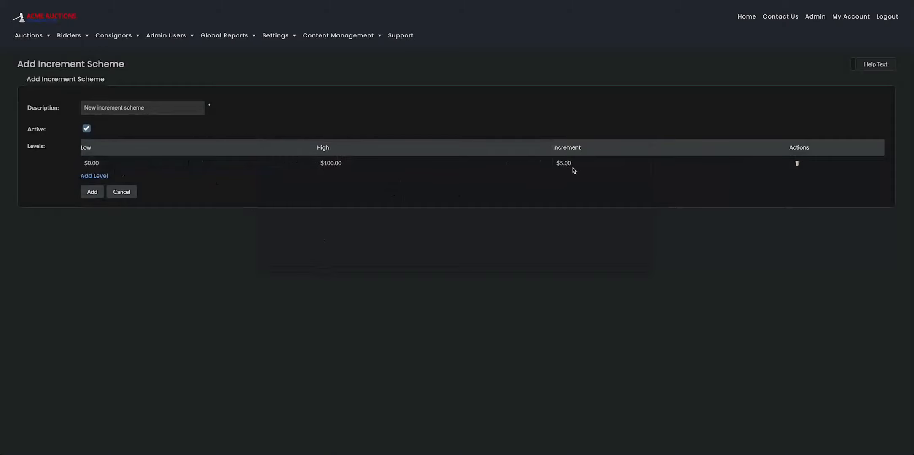
Step: Add a second level to the scheme with a high of 500 and an increment of 10
left_click(91, 176)
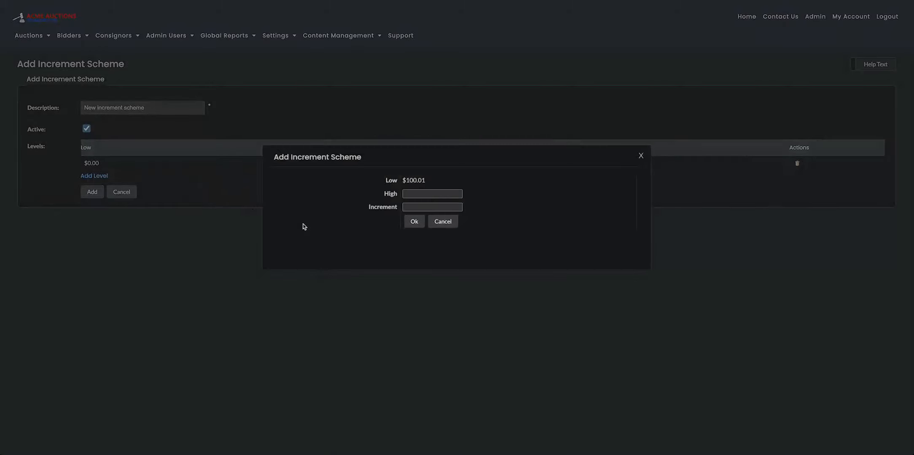
left_click(413, 192)
type("500")
left_click(417, 207)
type("10")
left_click(412, 221)
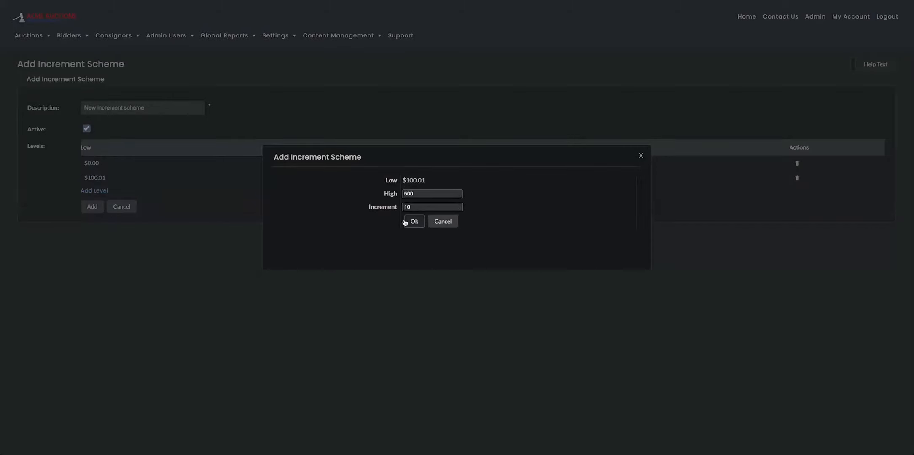
Step: Add a third level to the scheme with a high of 5000 and an increment of 100
left_click(94, 191)
left_click(429, 206)
left_click(414, 221)
Step: Add a fourth level to the scheme with a high of 10000 and an increment of 200
left_click(102, 205)
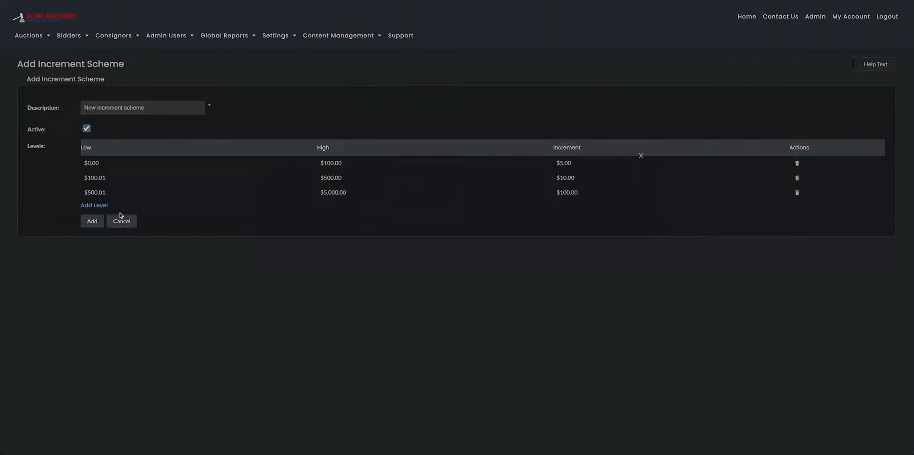
left_click(411, 193)
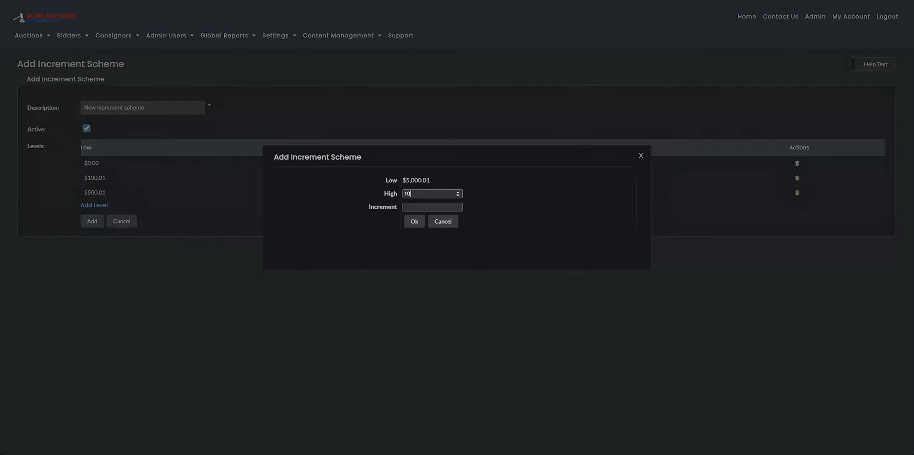
left_click(412, 207)
type("200")
left_click(414, 222)
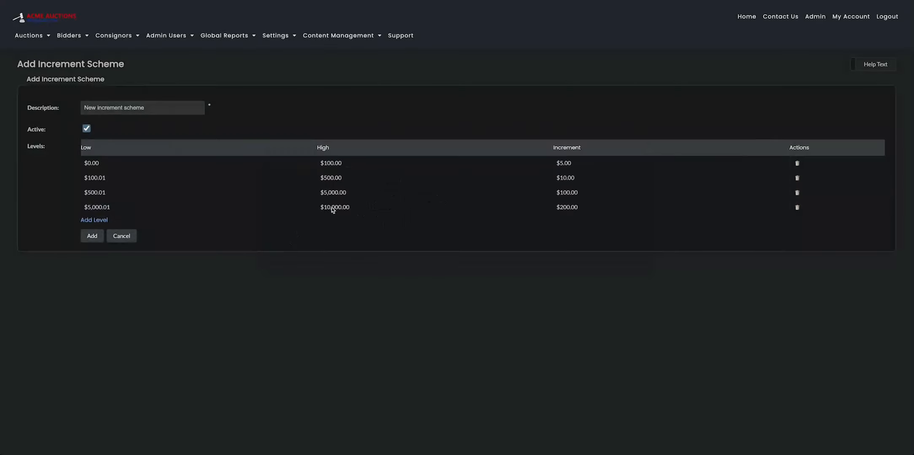
Step: Add a final level with a high of 99999999 and an increment of 500, and save the increment scheme
left_click(101, 220)
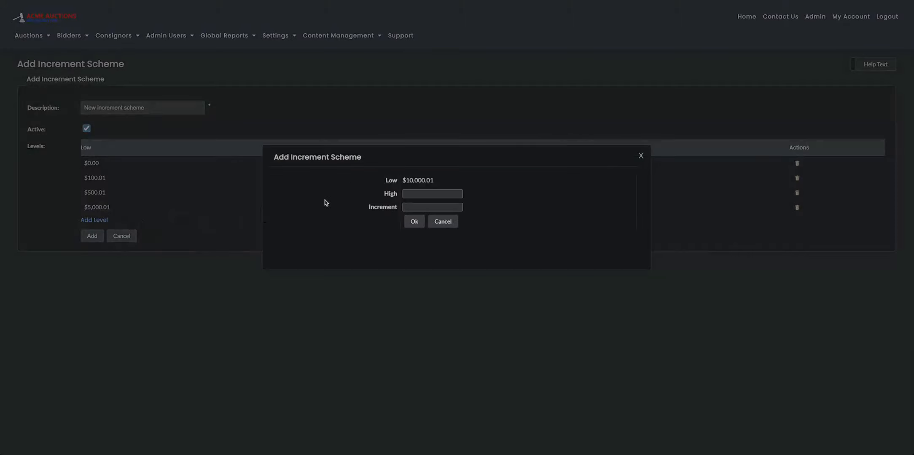
left_click(418, 195)
left_click(411, 206)
type("500")
left_click(414, 221)
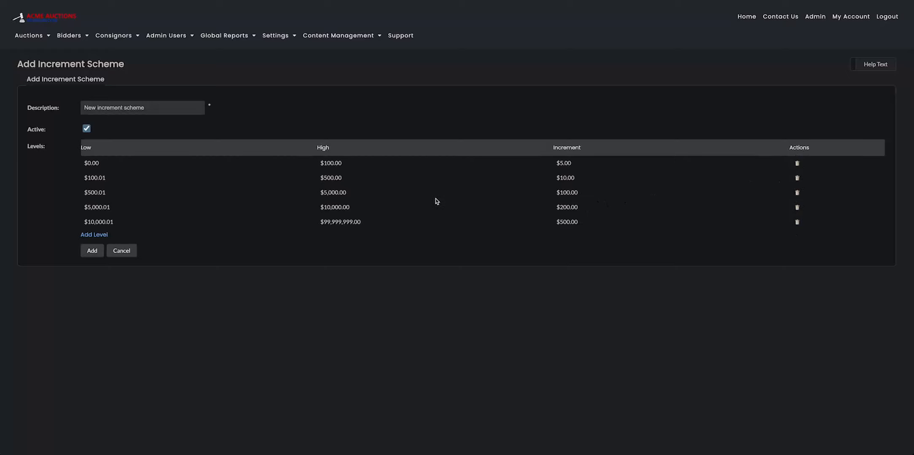
left_click(95, 255)
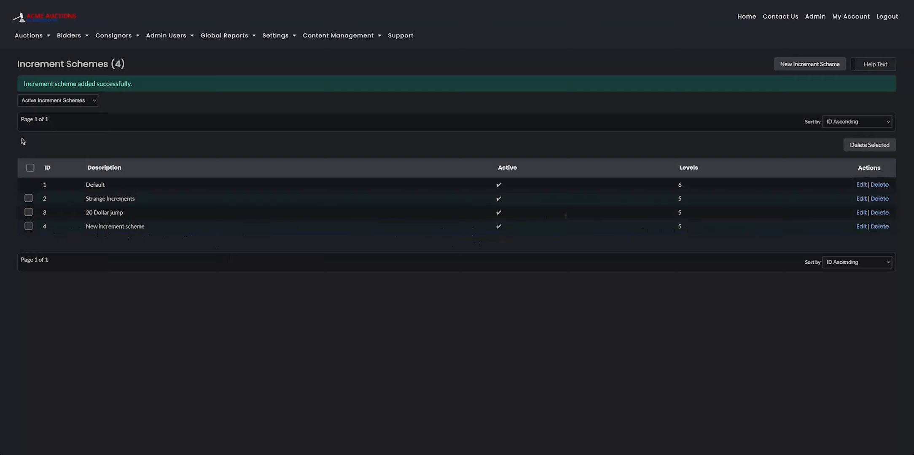
Step: Create a new auction of type Timed Auction and load the template "Template number 2 (11/13/2023)" into it
left_click(40, 36)
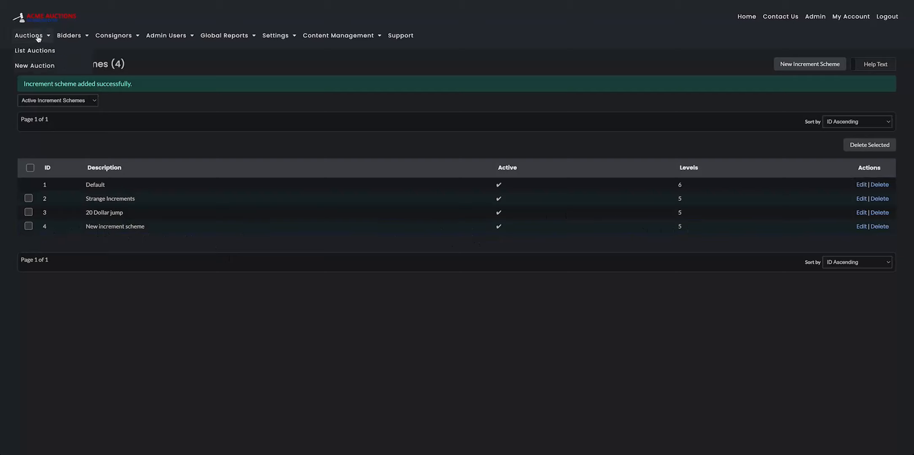
left_click(41, 66)
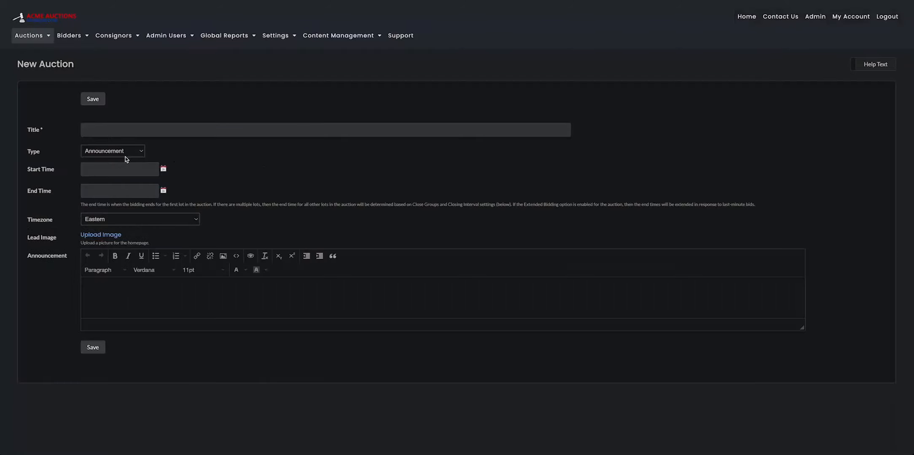
left_click(125, 153)
left_click(110, 191)
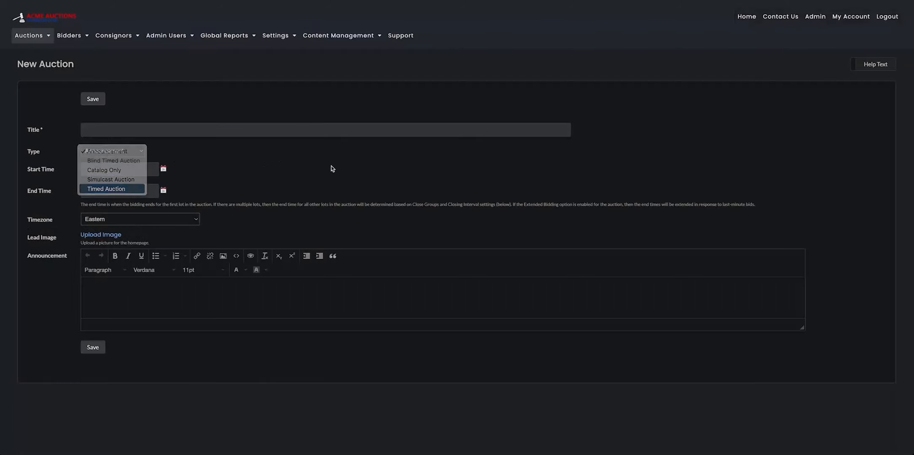
left_click(478, 101)
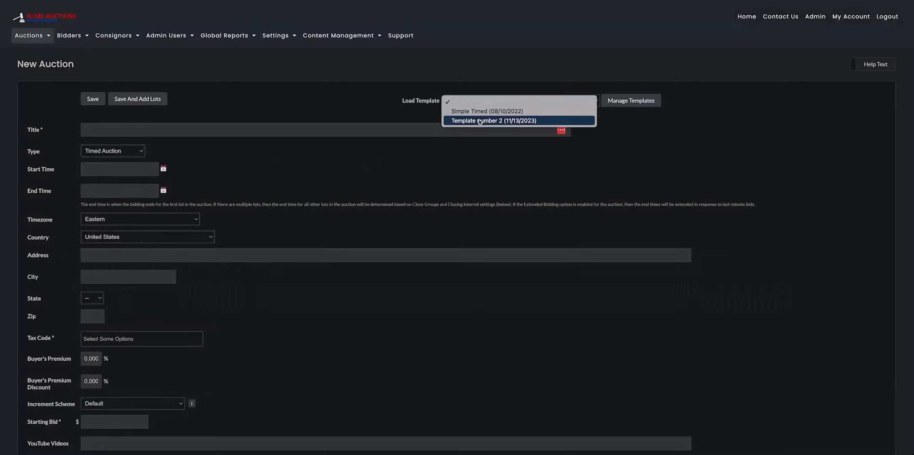
left_click(479, 121)
left_click(590, 202)
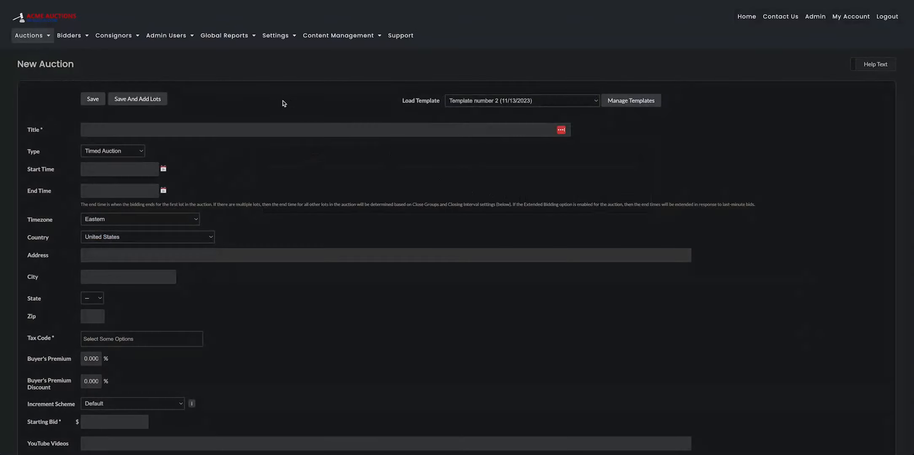
Step: Set the auction's start time to 03/10/2024 03:48PM
scroll(171, 143, "down", 1)
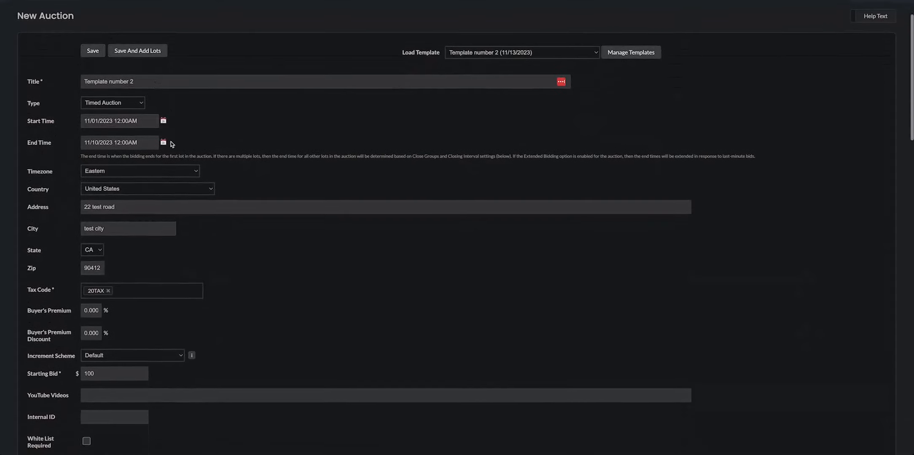
left_click(163, 121)
left_click(94, 293)
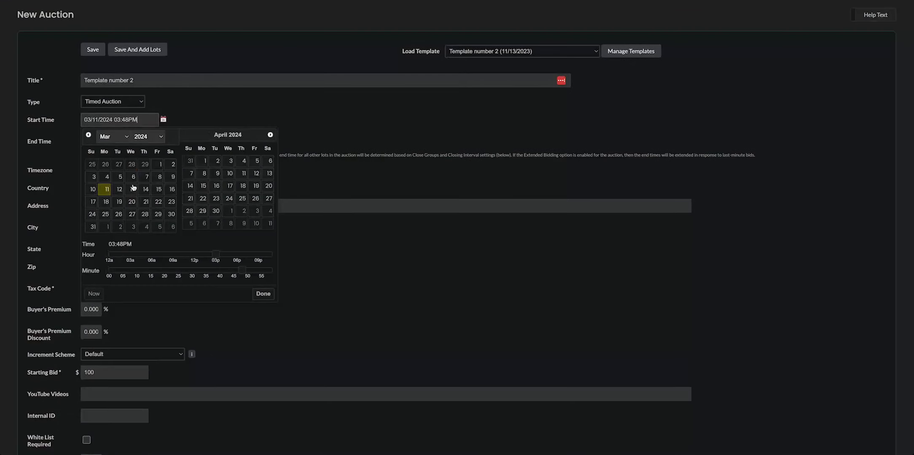
left_click(93, 190)
left_click(263, 294)
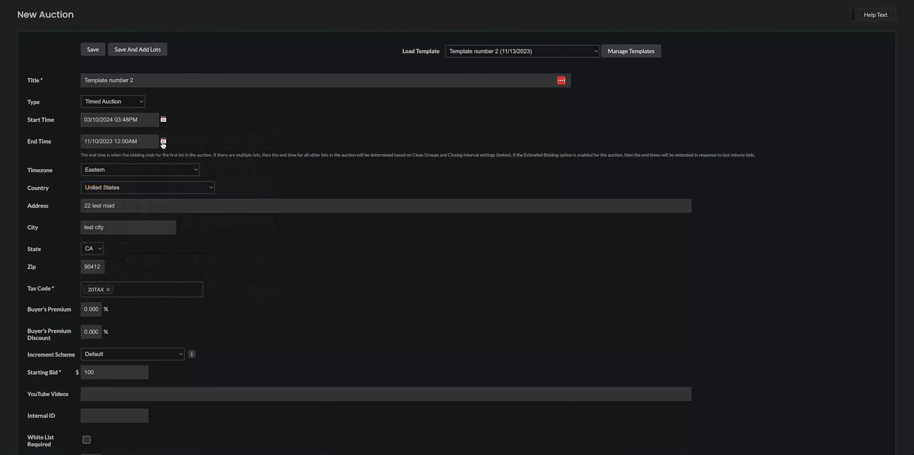
Step: Set the auction's end time to 03/16/2024 03:48PM
left_click(164, 140)
left_click(173, 199)
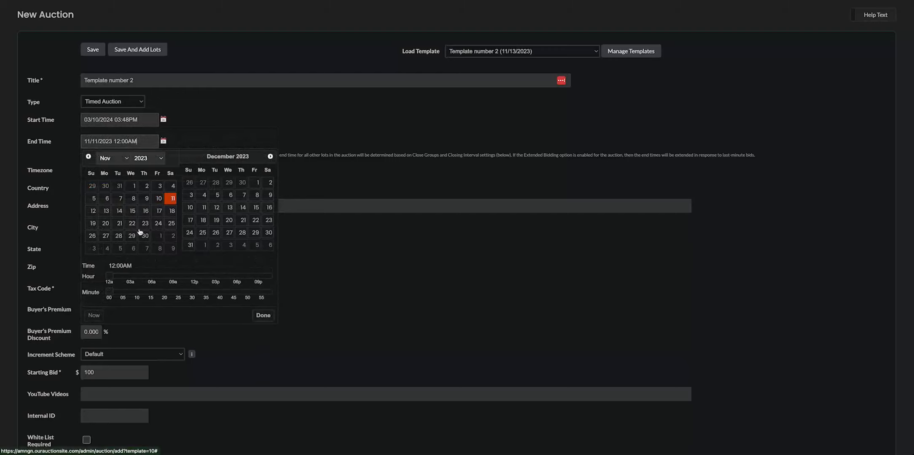
left_click(94, 316)
left_click(171, 210)
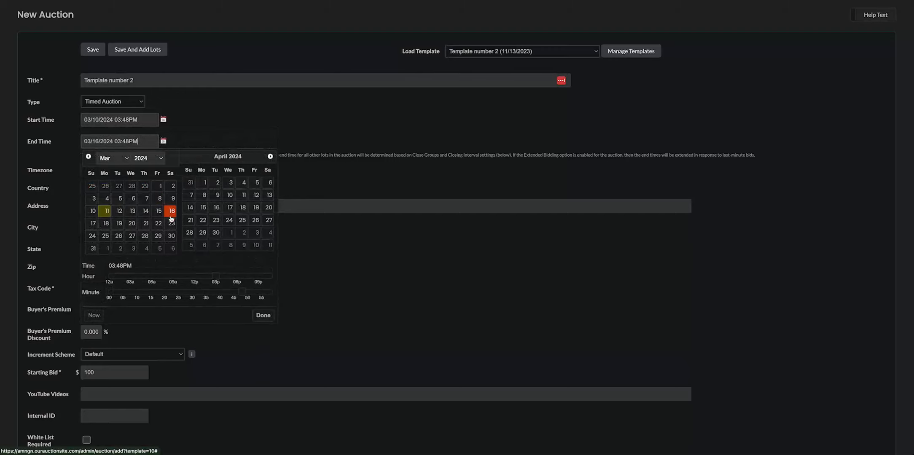
left_click(263, 316)
Step: Assign "New increment scheme" as the auction's increment scheme and display its level table
scroll(228, 180, "down", 5)
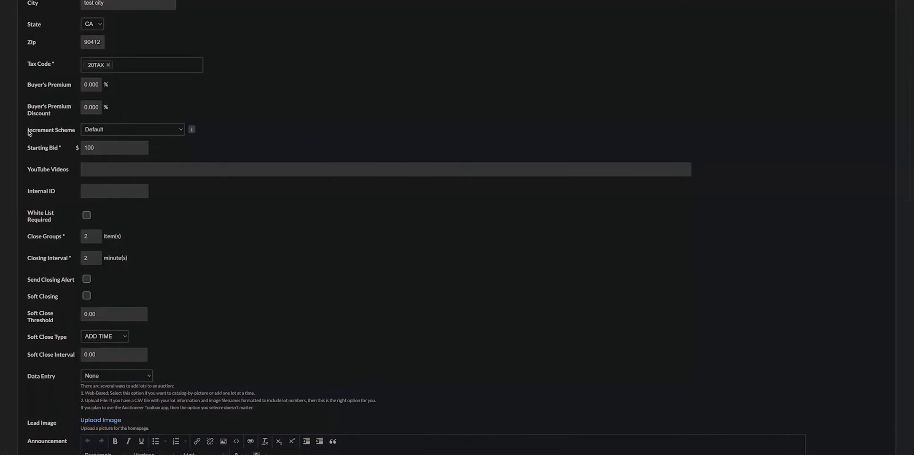
left_click(166, 133)
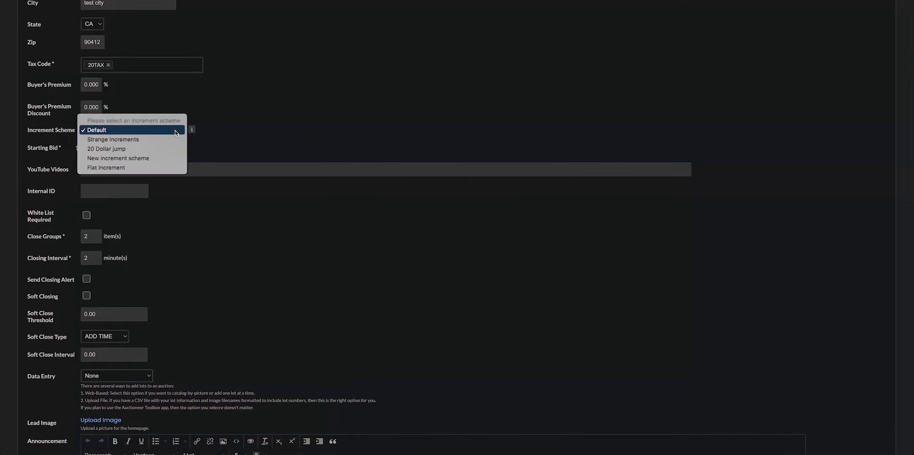
left_click(133, 158)
mouse_move(194, 132)
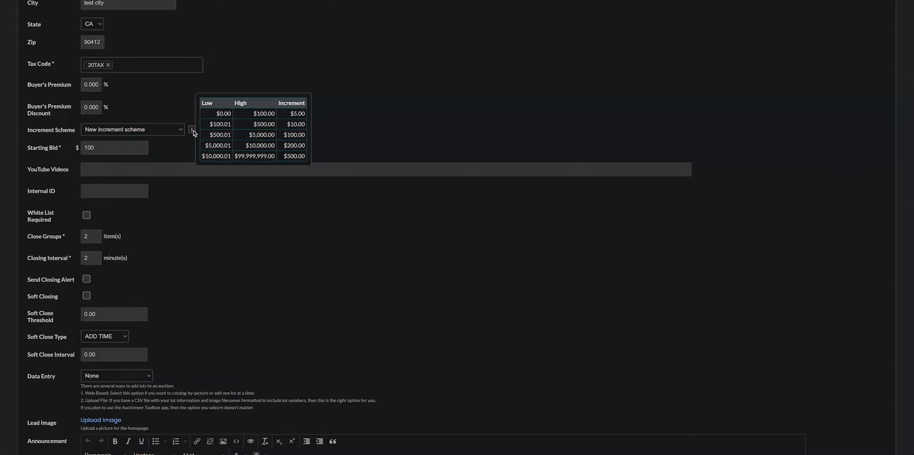
Step: Choose a data entry method for the auction's lots and save the auction, continuing to its lot review page
scroll(166, 241, "down", 4)
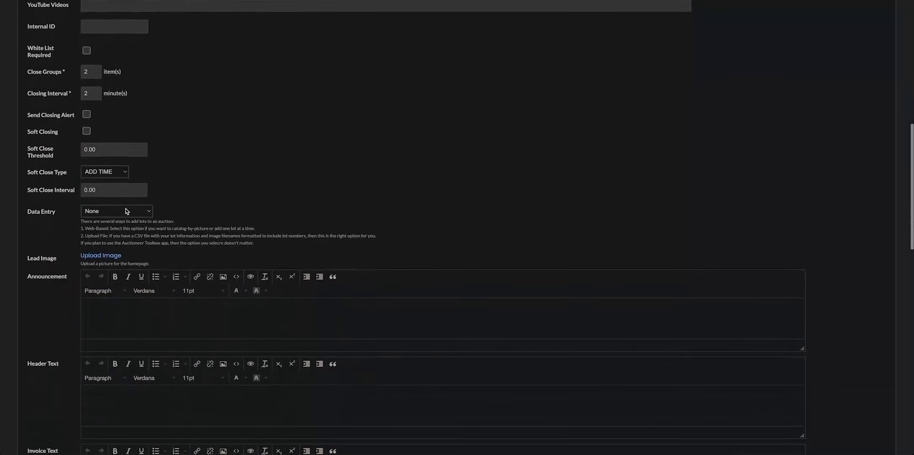
left_click(126, 211)
left_click(122, 231)
scroll(200, 219, "down", 7)
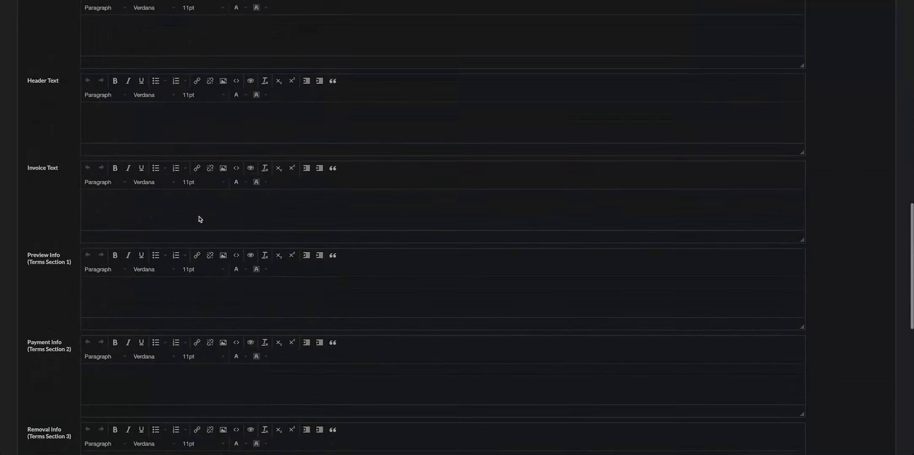
scroll(199, 220, "down", 11)
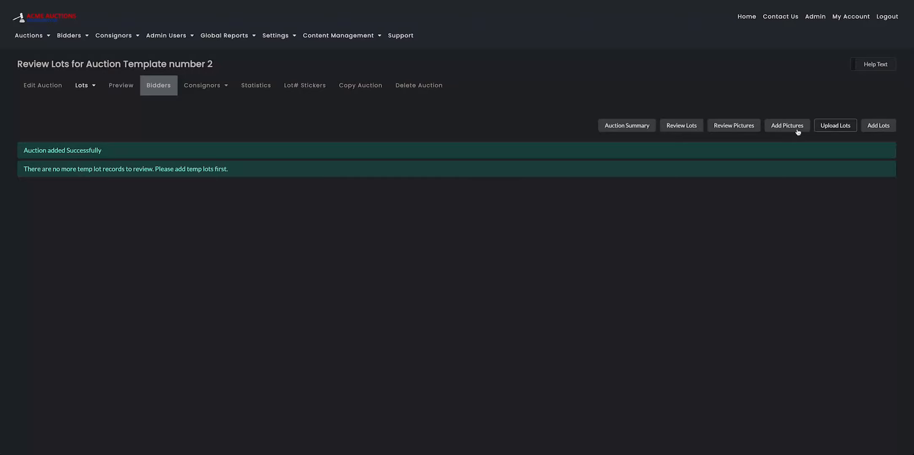
Step: Upload the pictures 1000-1.jpg through 1000-4.jpg from the Lot Creations folder to the auction
left_click(780, 129)
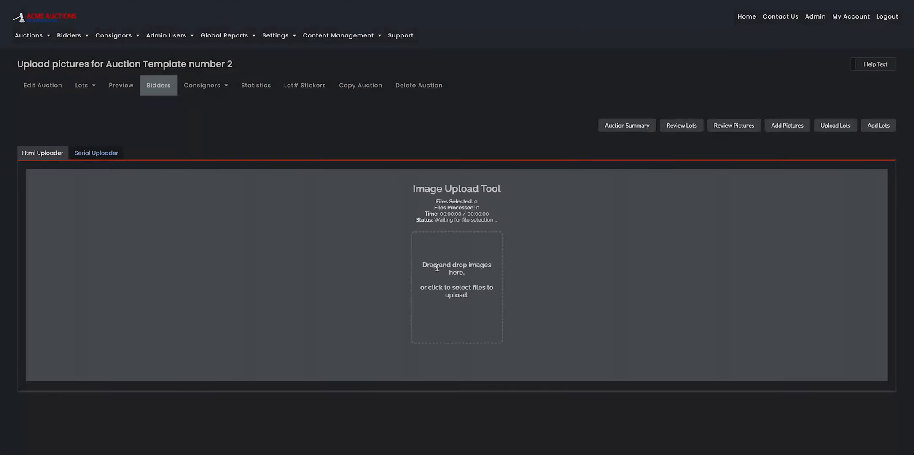
left_click(410, 241)
left_click(385, 196)
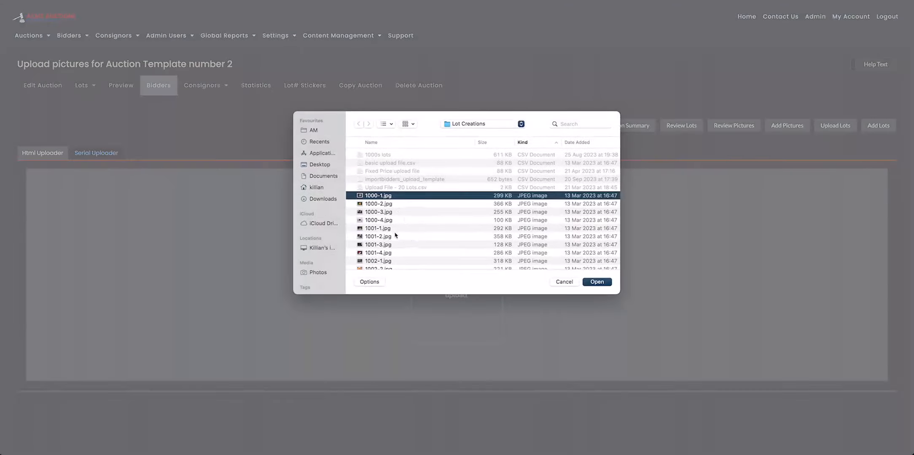
left_click(389, 220, "shift")
left_click(588, 281)
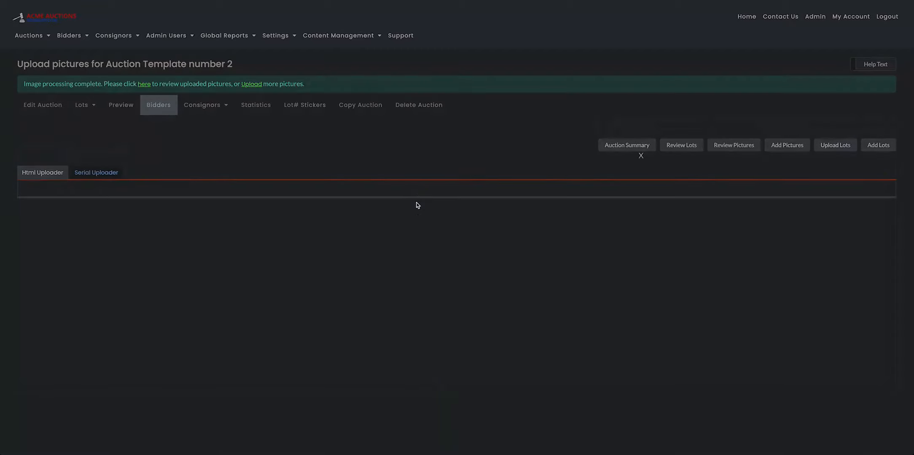
left_click(633, 203)
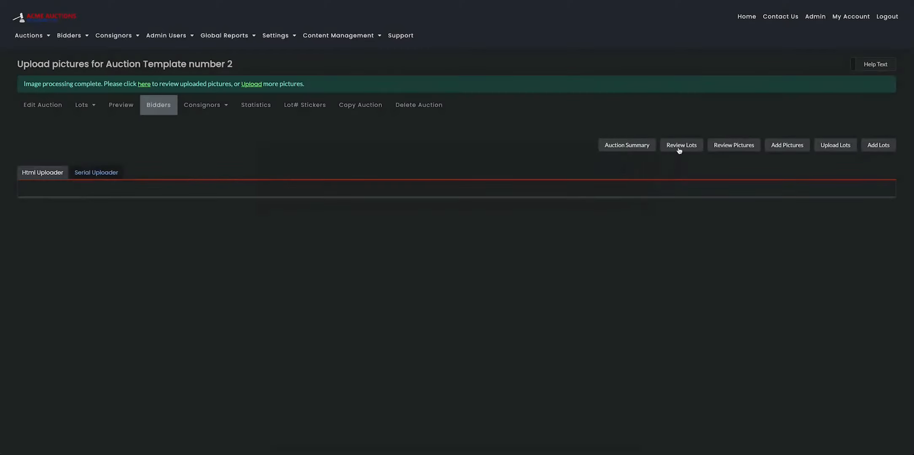
Step: Review the lots generated from the uploaded pictures and add all of them to the auction
left_click(681, 145)
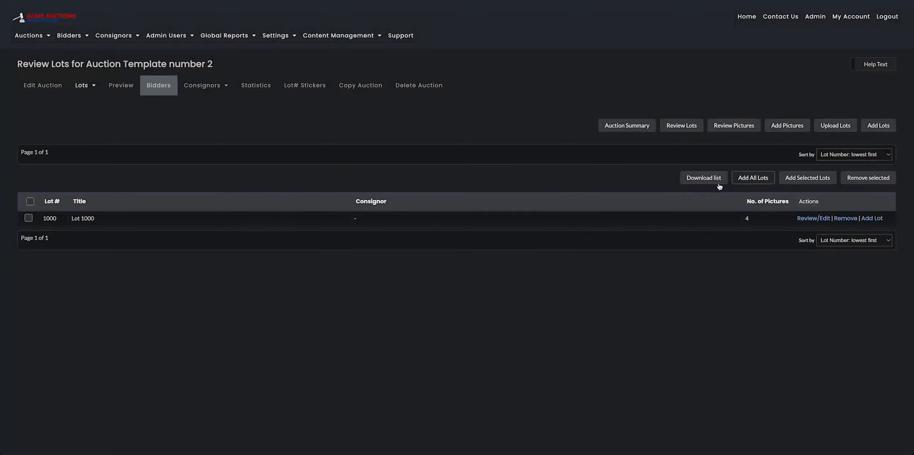
left_click(757, 178)
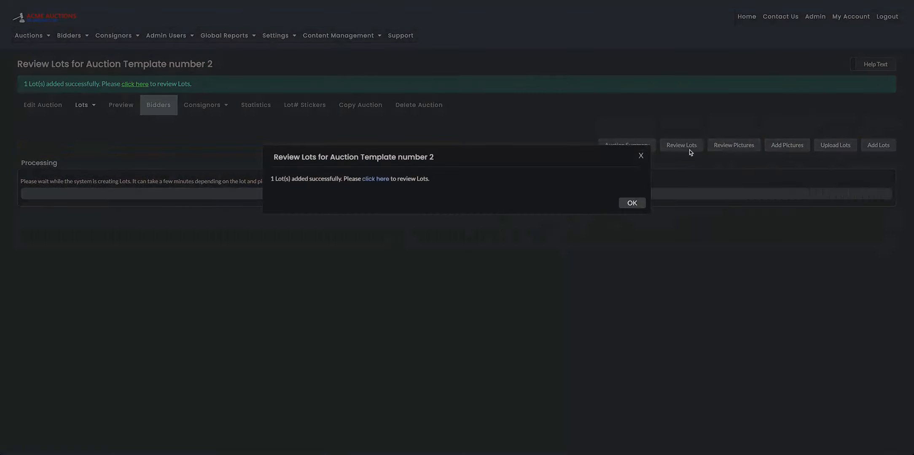
left_click(632, 202)
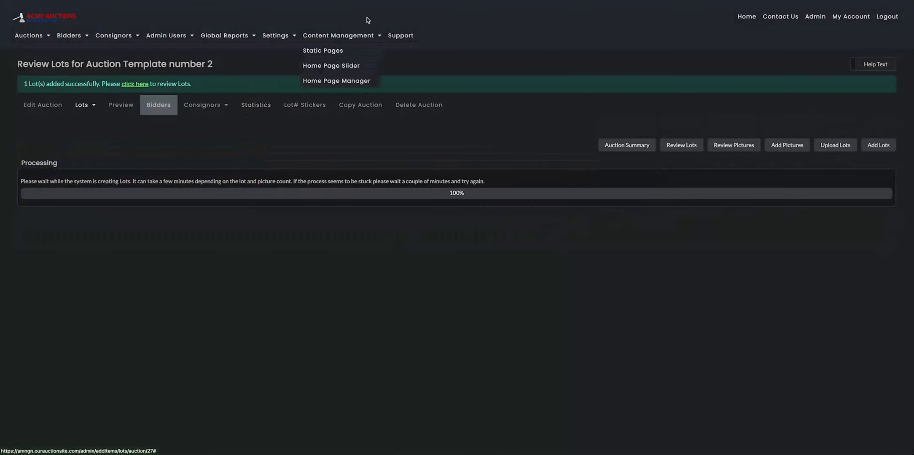
Step: Mark the Template number 2 auction as published and save it
left_click(44, 105)
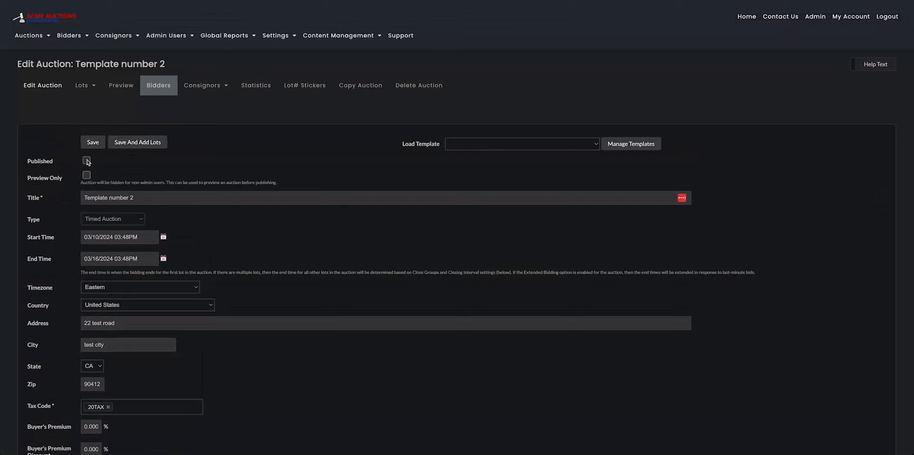
left_click(87, 160)
left_click(138, 143)
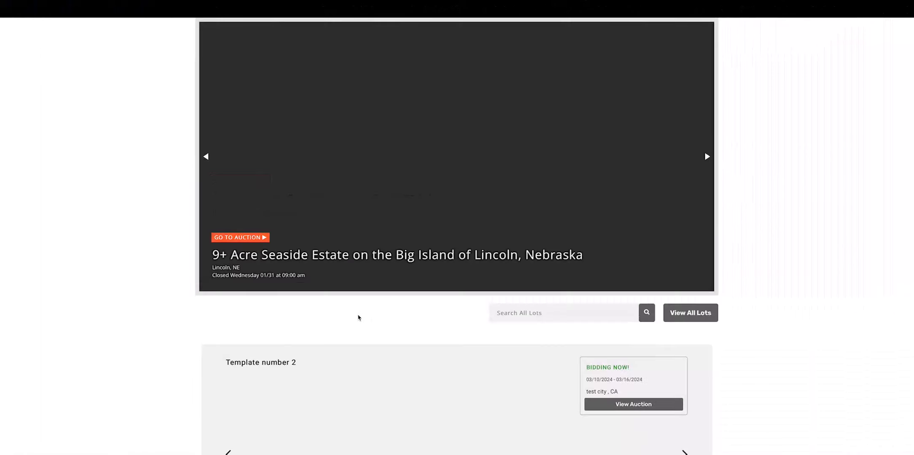
Step: Open the Template number 2 auction on the public site and agree to its terms to get approved to bid
scroll(359, 317, "down", 2)
left_click(601, 318)
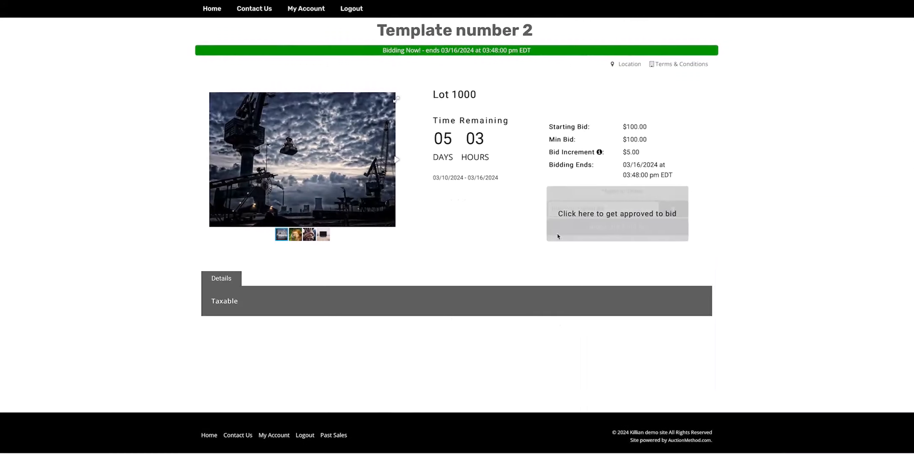
left_click(594, 213)
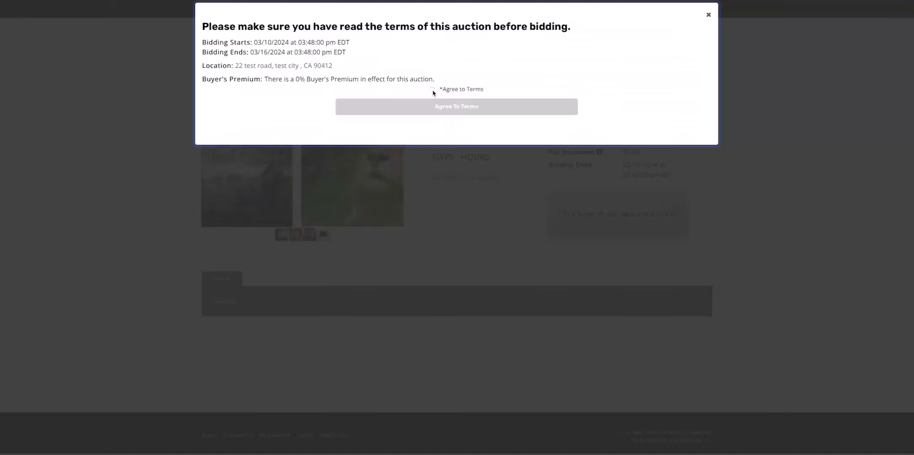
left_click(435, 90)
left_click(443, 107)
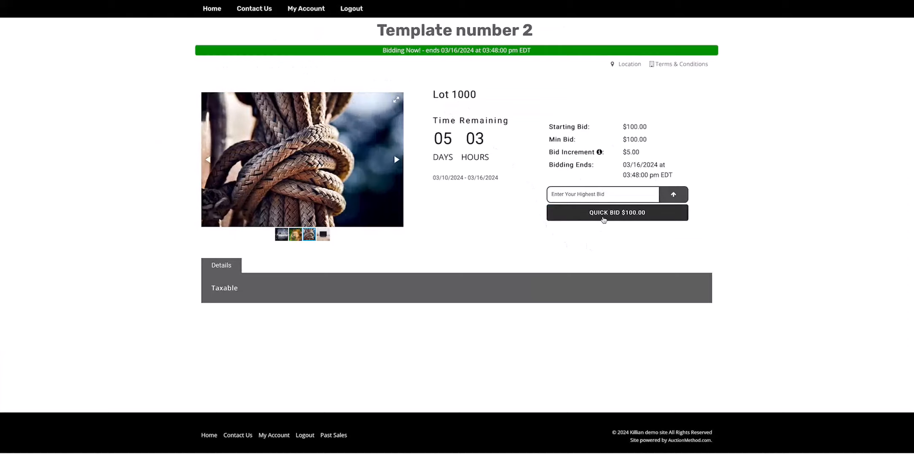
Step: Place and confirm a $100.00 quick bid on Lot 1000, and dismiss the resulting notice
left_click(604, 220)
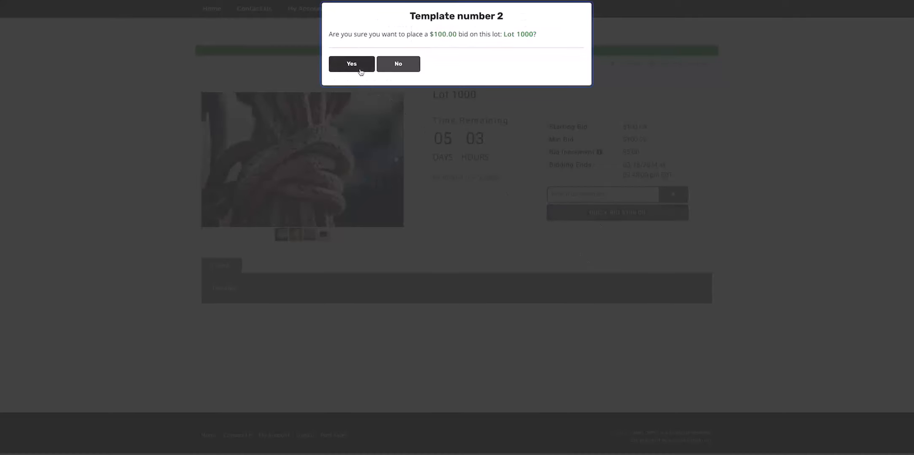
left_click(363, 70)
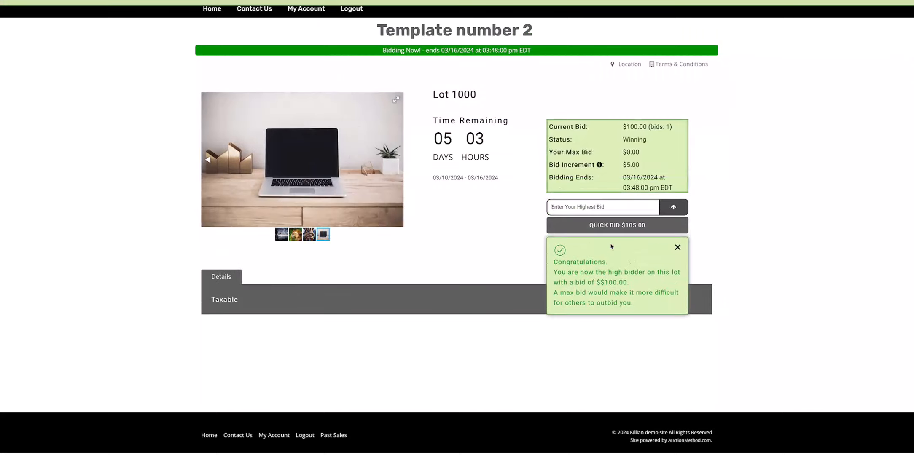
left_click(676, 250)
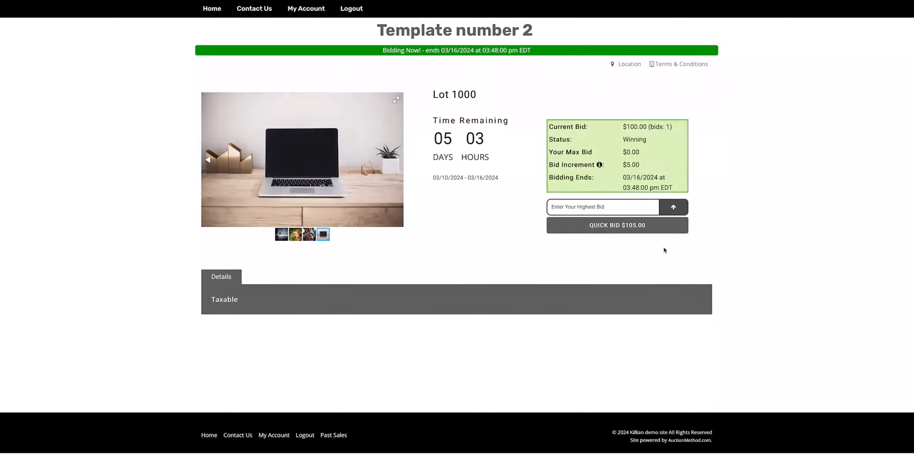
Step: Submit a max bid of $106.00 on Lot 1000 and dismiss the resulting notice
mouse_move(599, 165)
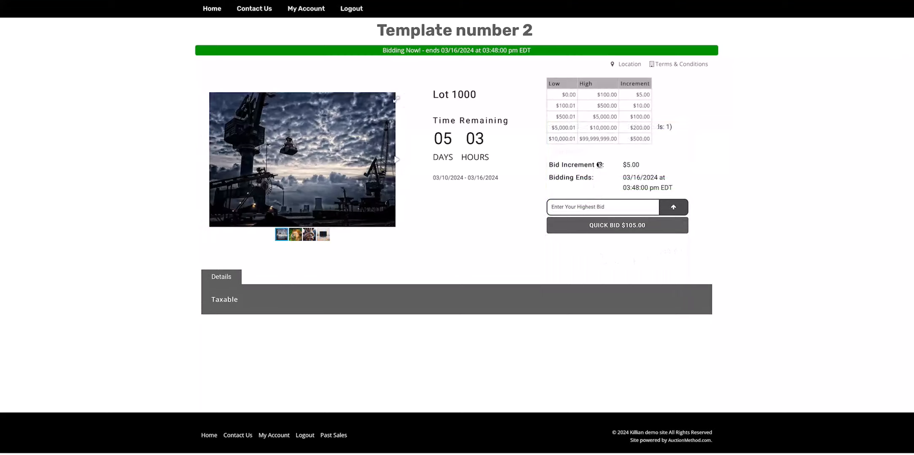
left_click(609, 206)
type("106.00")
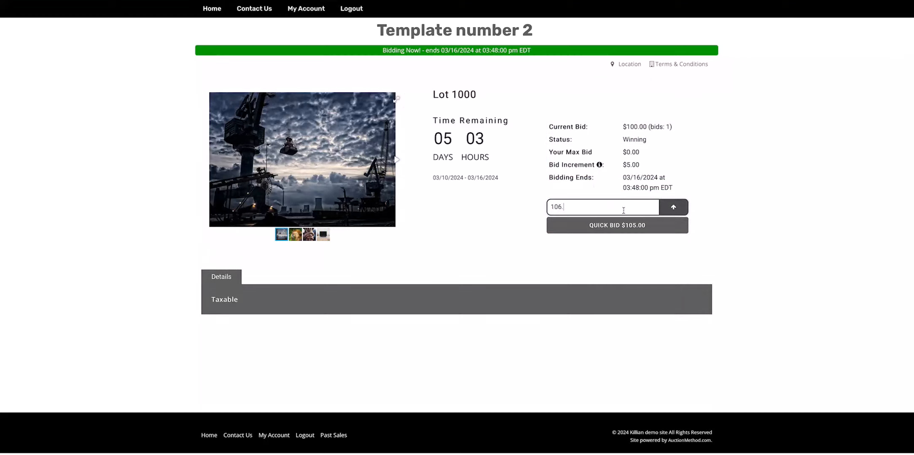
left_click(671, 208)
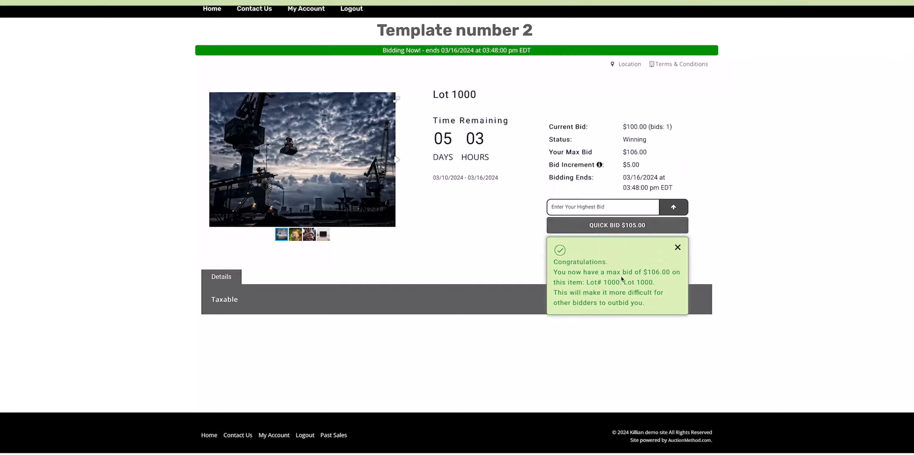
left_click(677, 248)
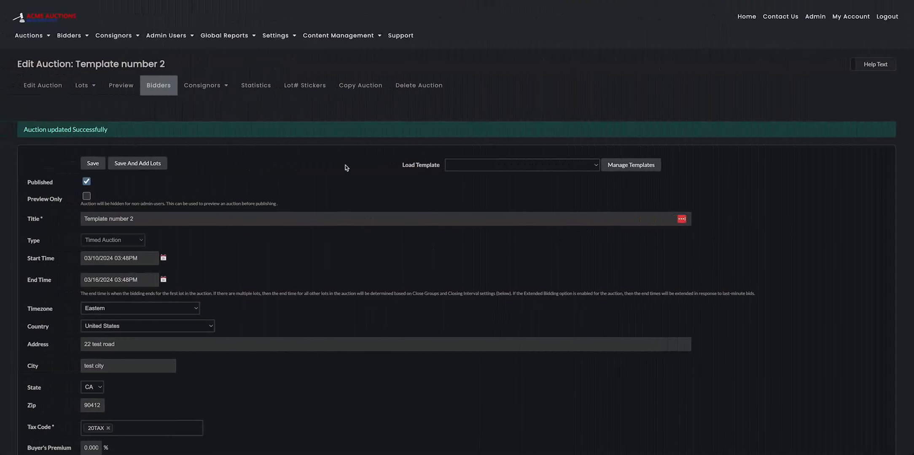
Step: Enable Forced Increments in the Site Configs of the admin site settings, and save and confirm the change
mouse_move(336, 38)
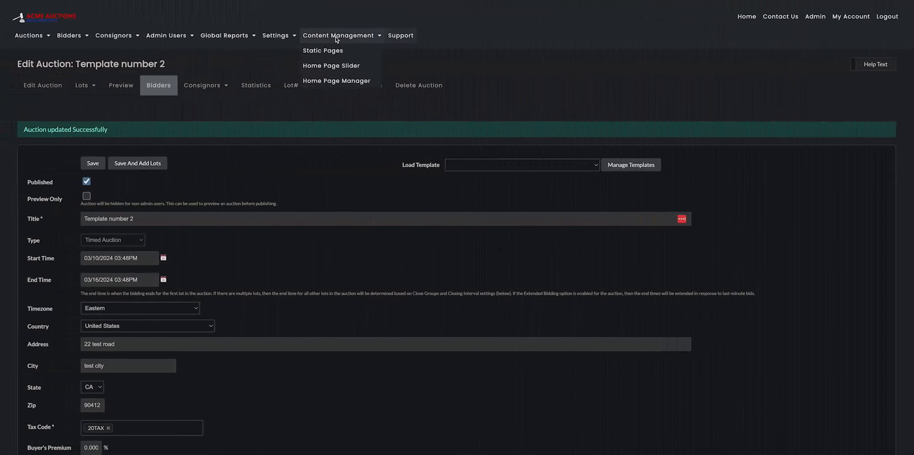
mouse_move(276, 36)
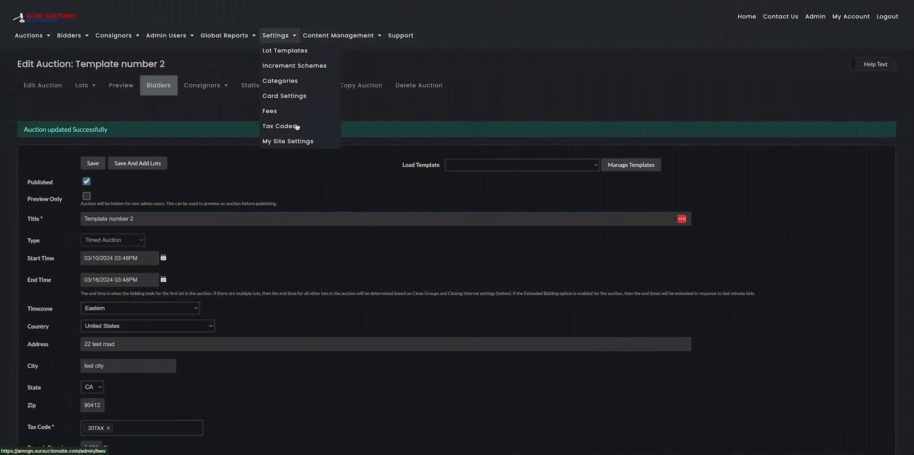
left_click(301, 144)
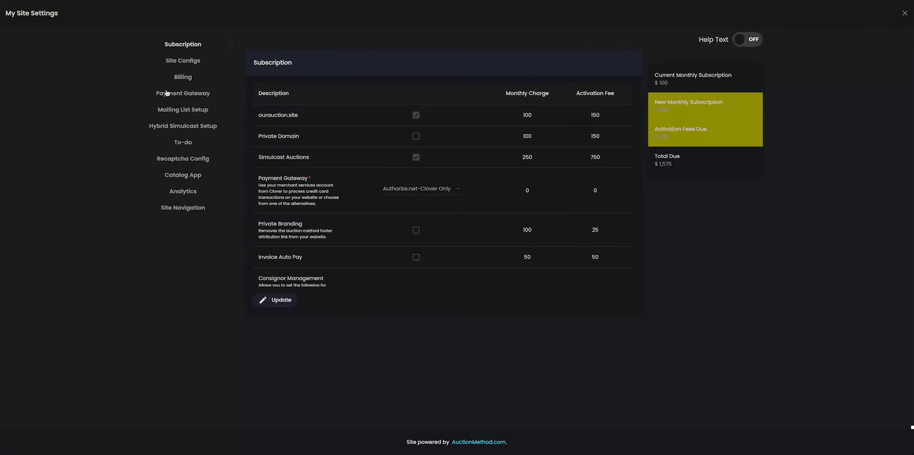
left_click(185, 62)
scroll(440, 226, "down", 8)
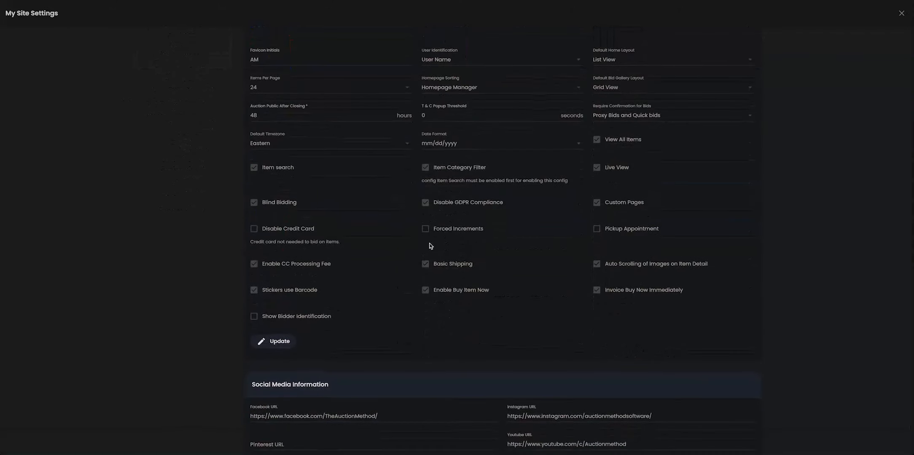
left_click(273, 342)
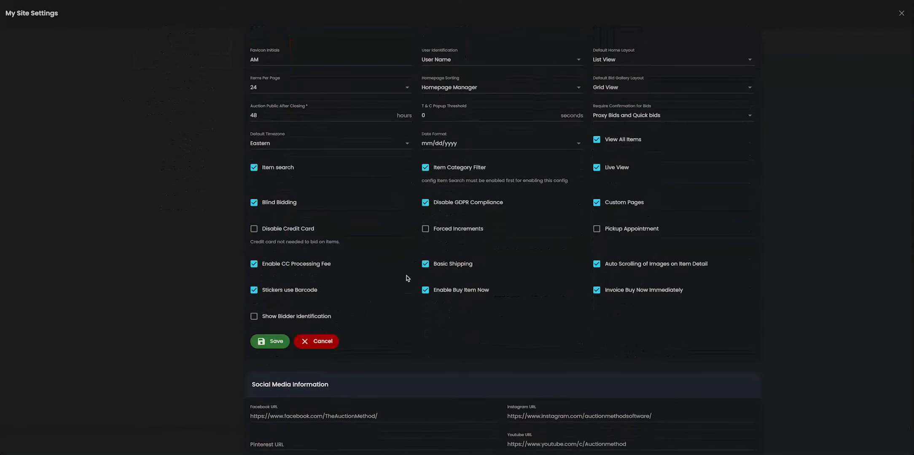
left_click(425, 230)
left_click(272, 342)
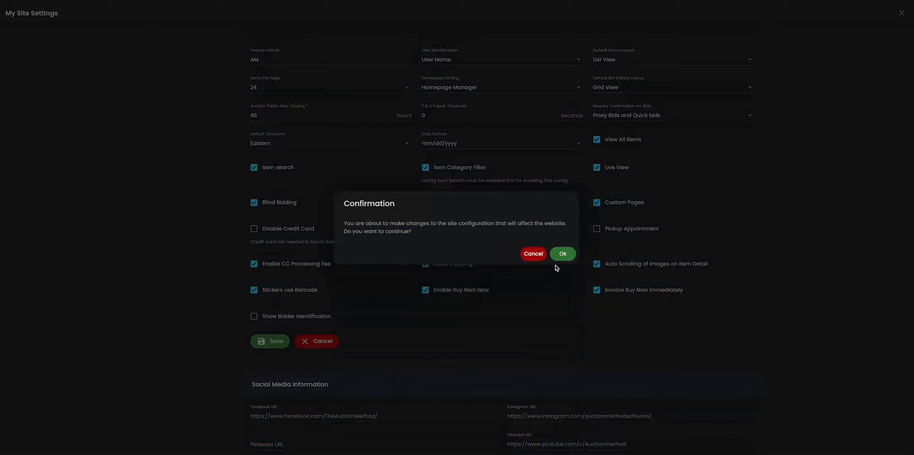
left_click(564, 254)
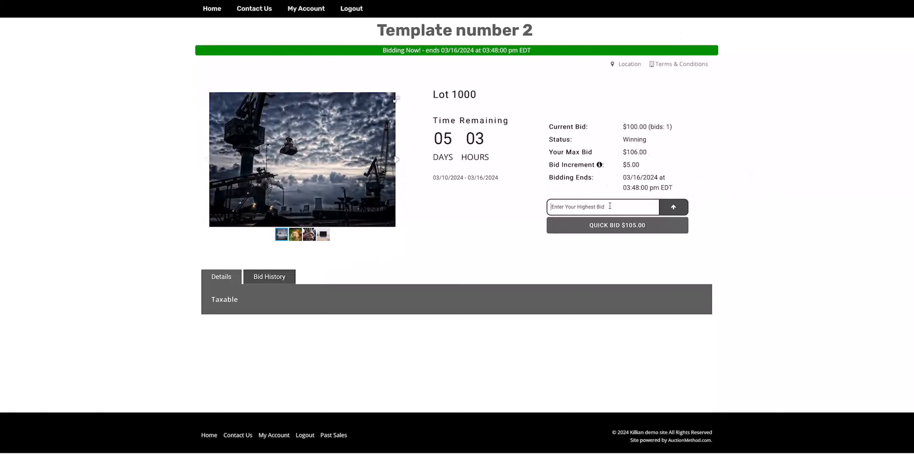
Step: Place a $105.00 quick bid on Lot 1000 and try to submit a max bid of $109
type("109")
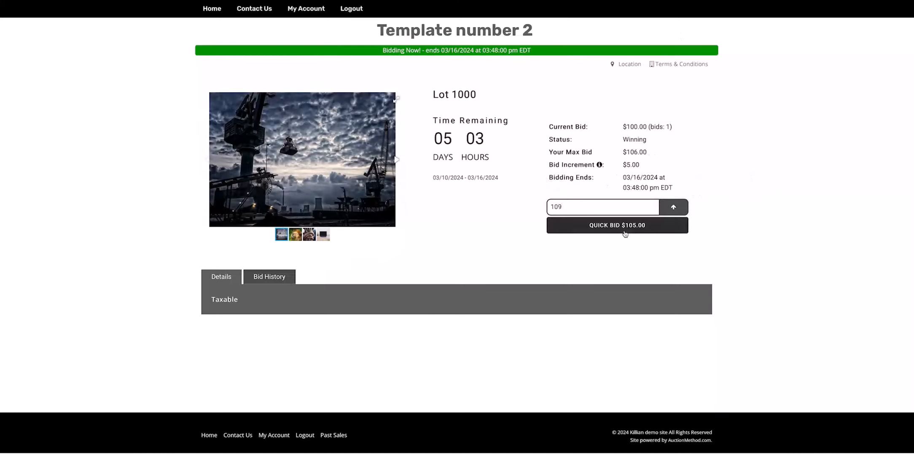
left_click(624, 228)
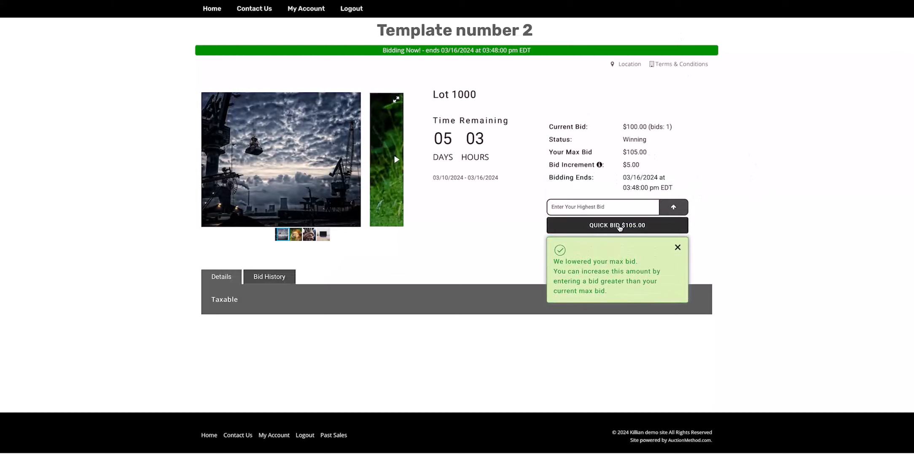
left_click(611, 207)
type("10")
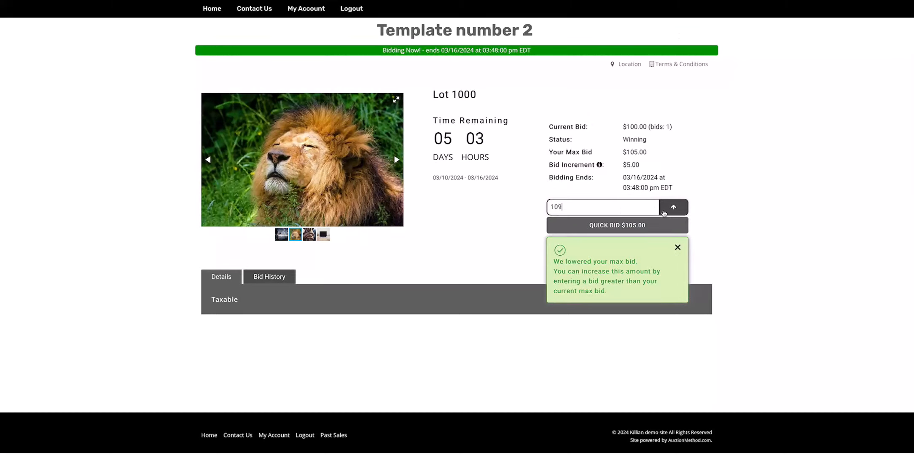
type("9")
left_click(663, 213)
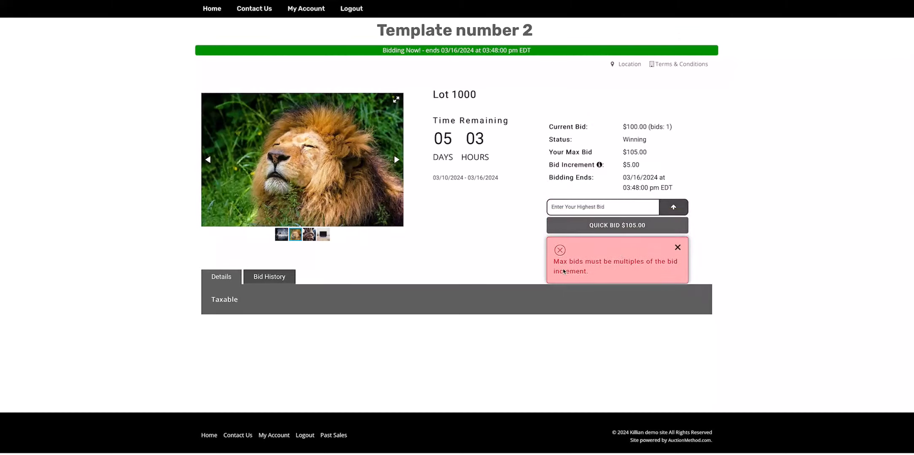